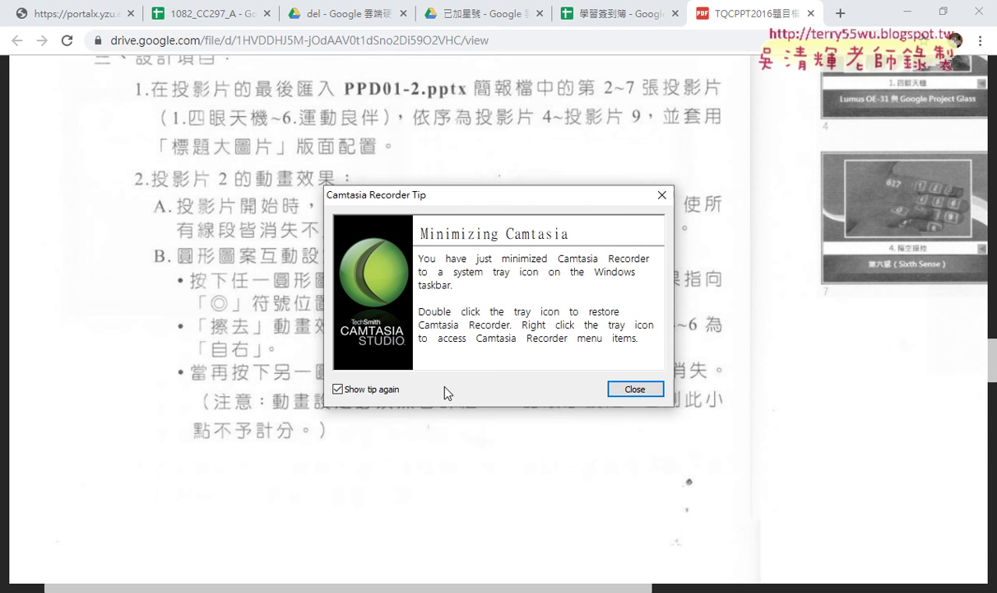
# Close the Camtasia tip and bring the Drive PDF's slide 3 hyperlink and slides 4–9 back-button instructions into view.
pyautogui.click(337, 389)
pyautogui.click(621, 389)
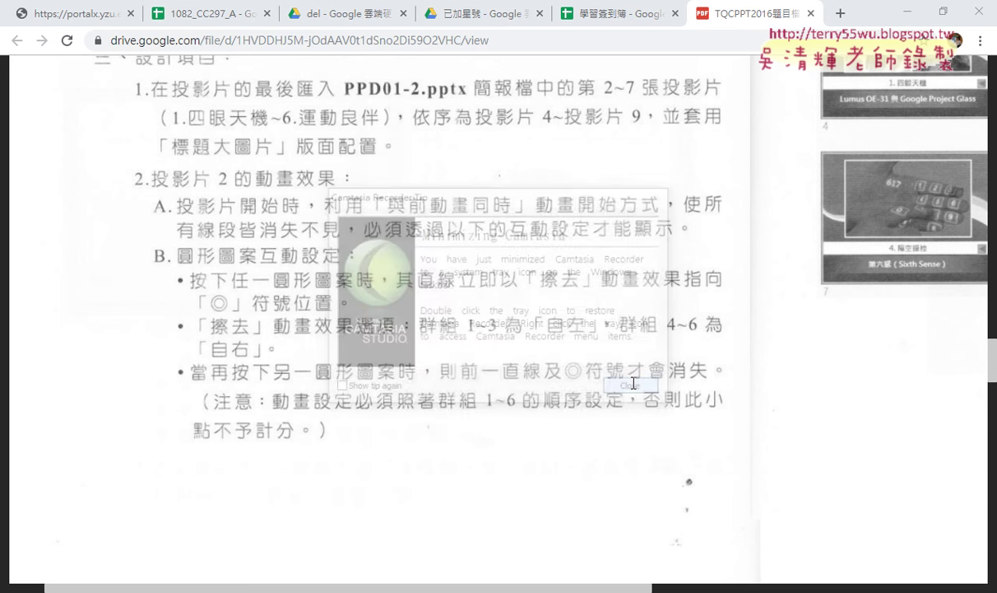
pyautogui.moveTo(647, 586); pyautogui.dragTo(951, 586)
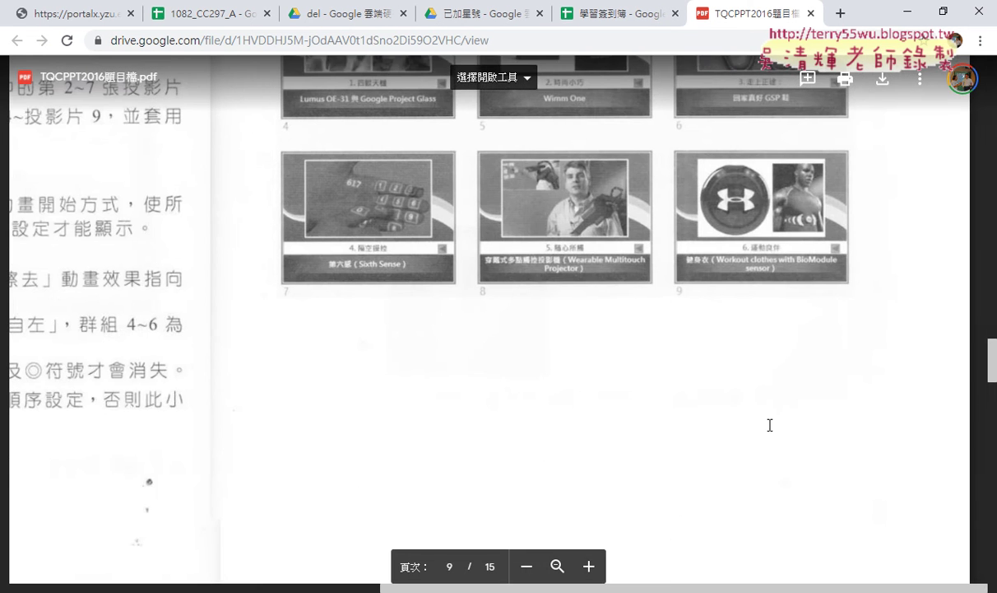
pyautogui.scroll(6, 768, 423)
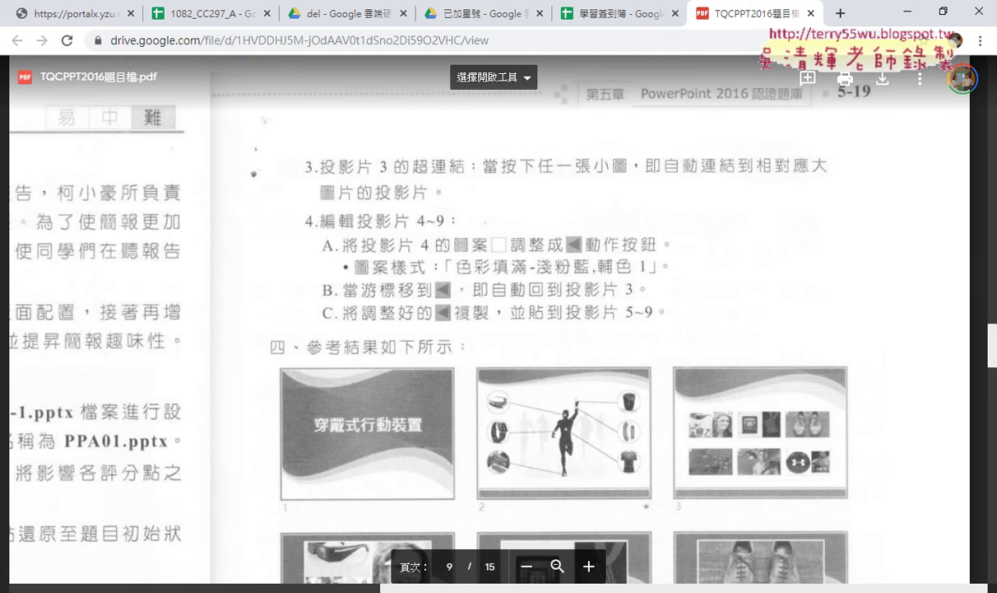
pyautogui.hotkey('alt', 'Tab')
# Preview slide 4 and the following slides, then return to slide 3 with its six pictures.
pyautogui.click(427, 308)
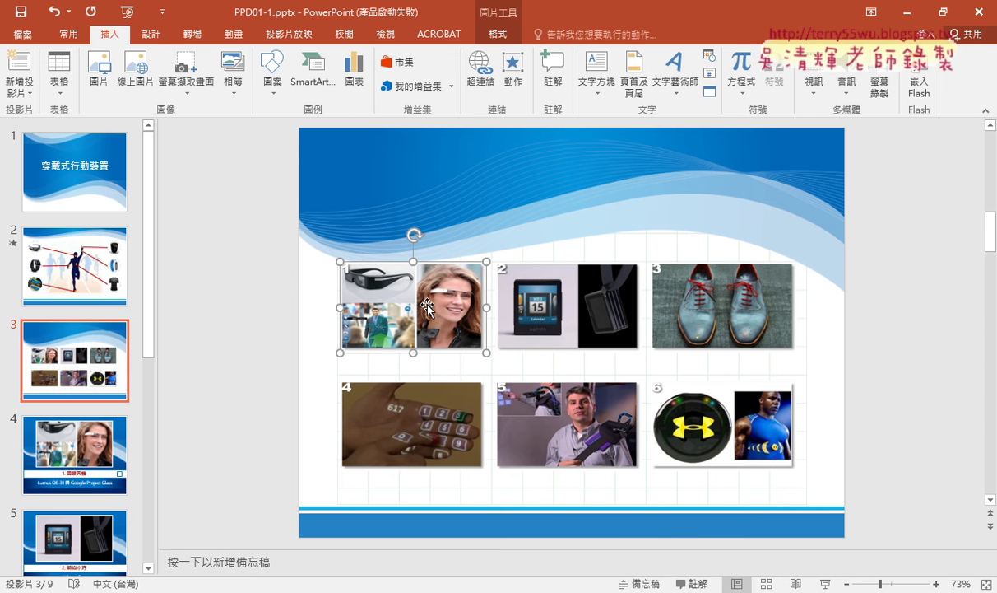
pyautogui.click(157, 313)
pyautogui.scroll(-1, 151, 320)
pyautogui.press('Down')
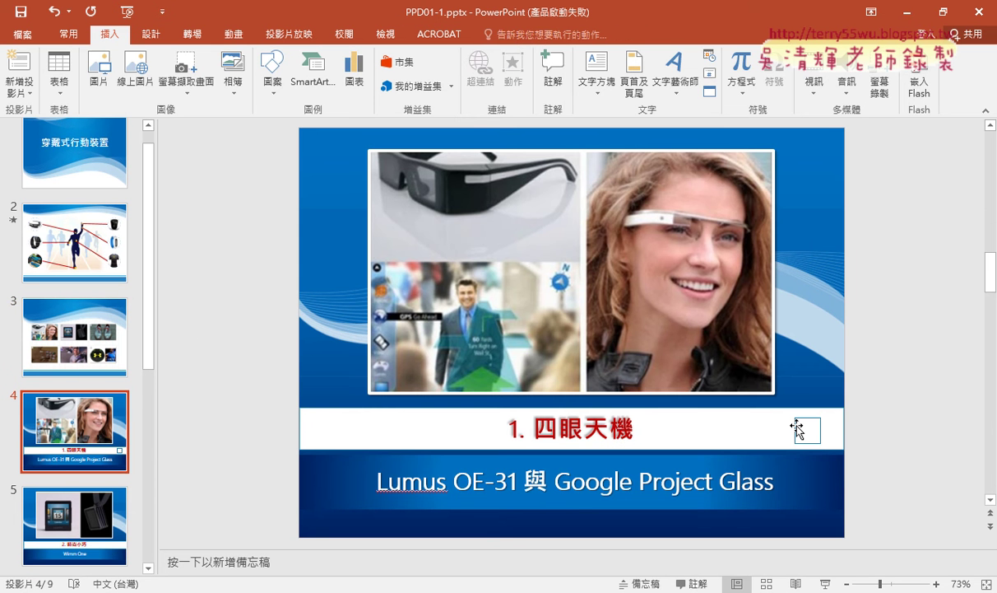
pyautogui.click(74, 346)
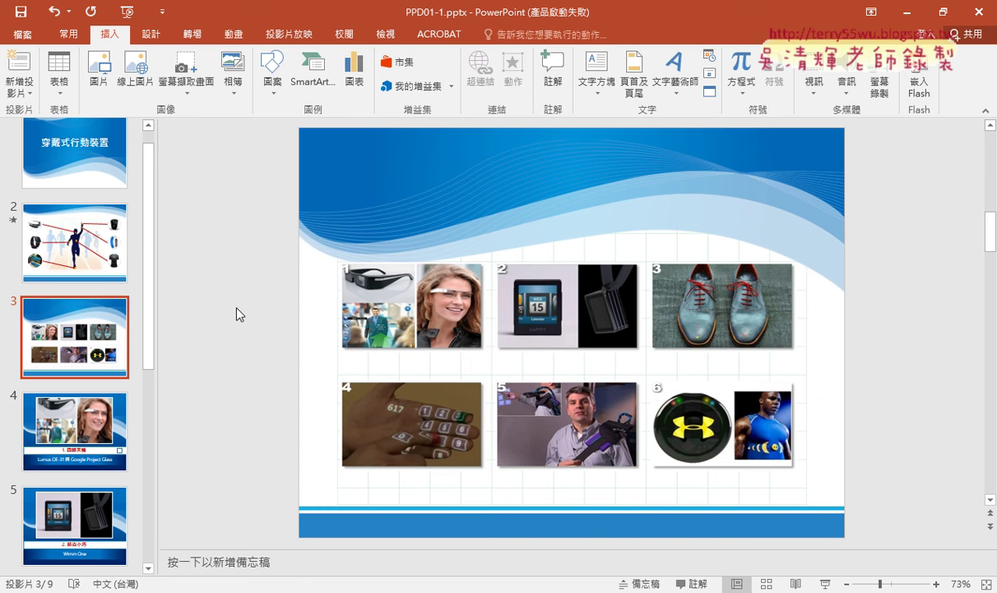
# Hyperlink slide 3's first picture to slide 4, '1. 四眼天機', in this document.
pyautogui.click(402, 297)
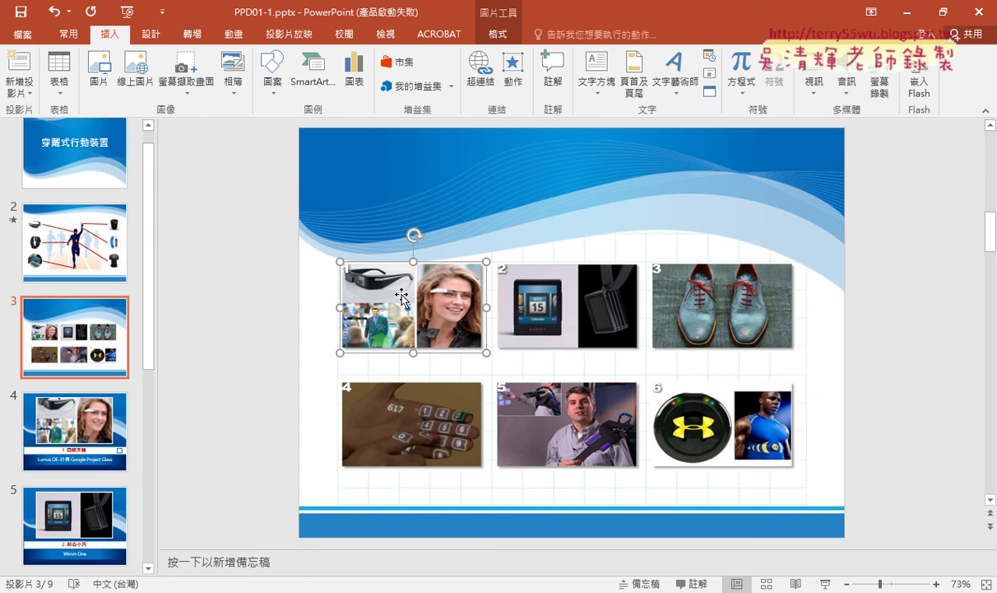
pyautogui.click(478, 89)
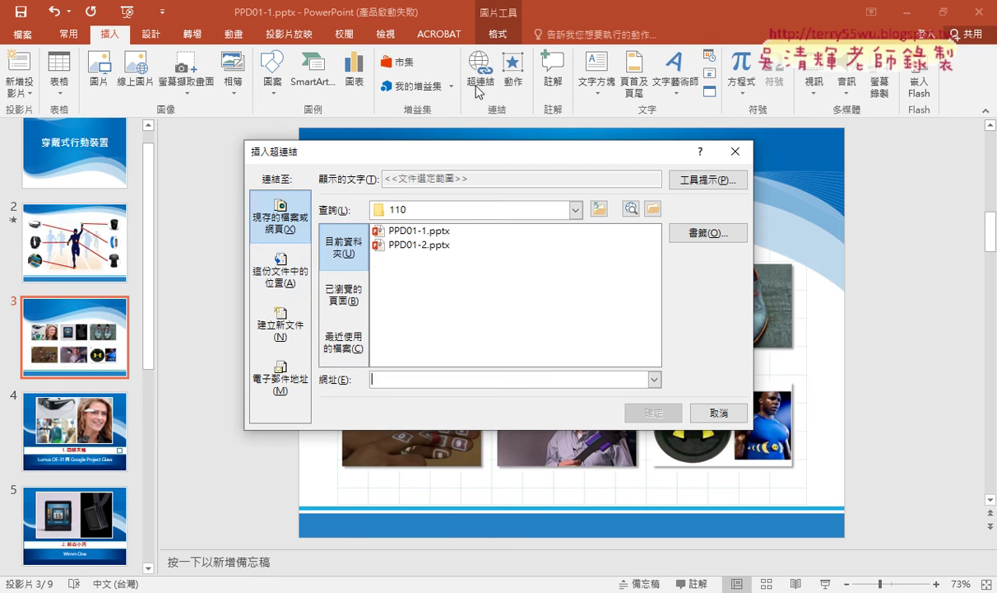
pyautogui.click(278, 275)
pyautogui.click(395, 321)
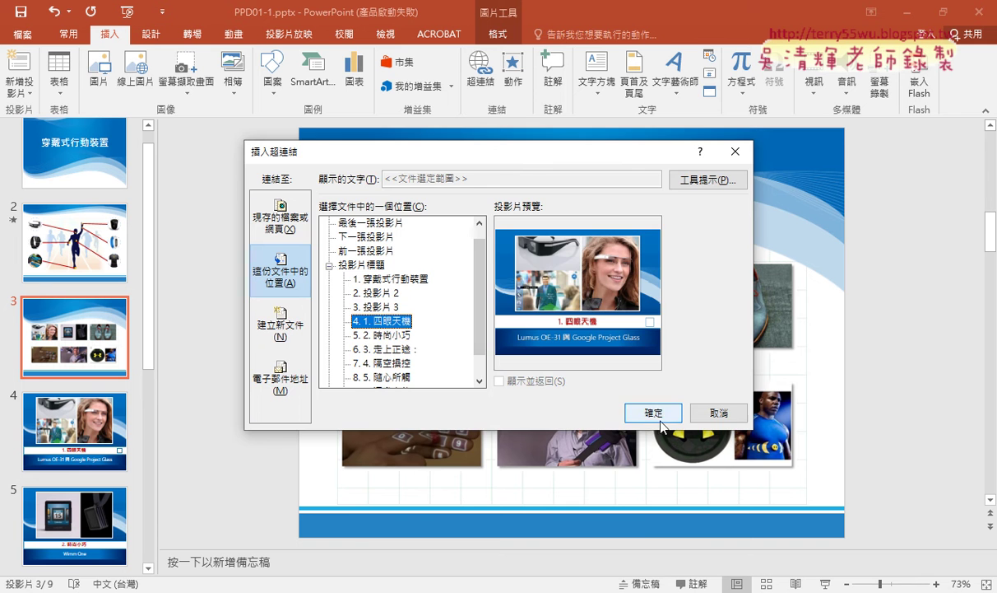
pyautogui.click(636, 412)
# Hyperlink slide 3's second picture to slide 5, '2. 時尚小巧'.
pyautogui.click(579, 321)
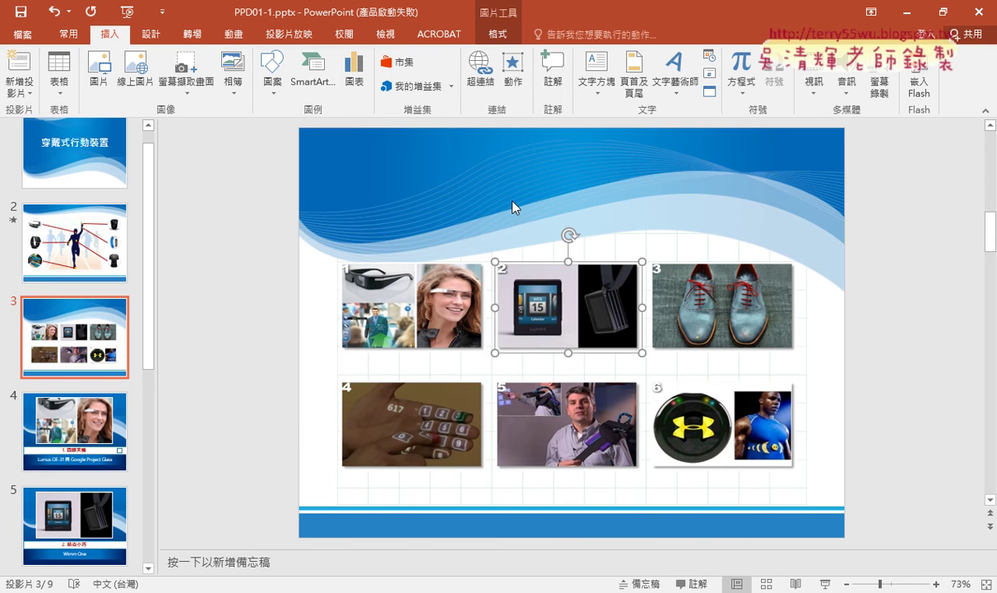
pyautogui.click(479, 83)
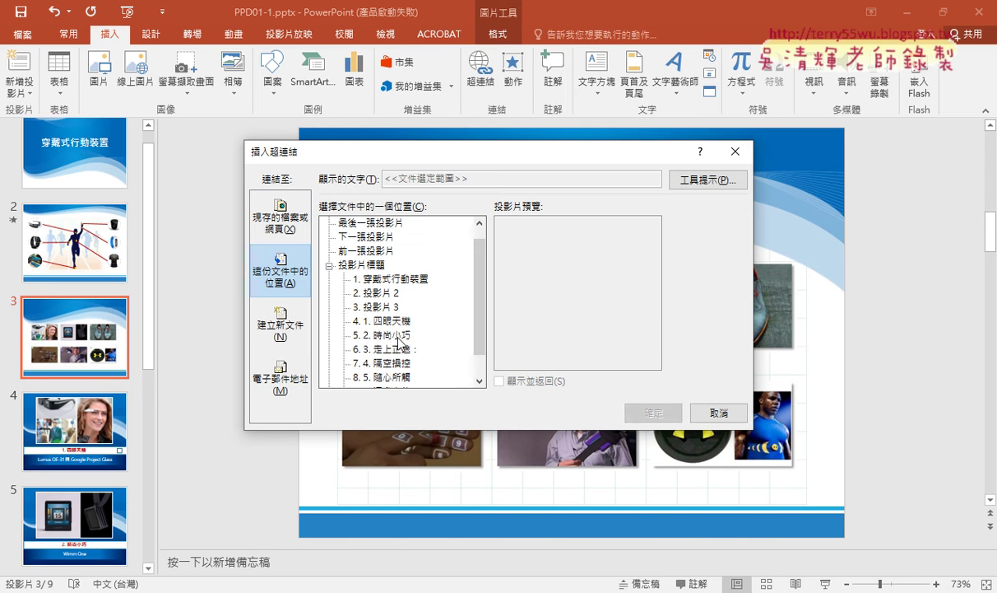
pyautogui.click(394, 335)
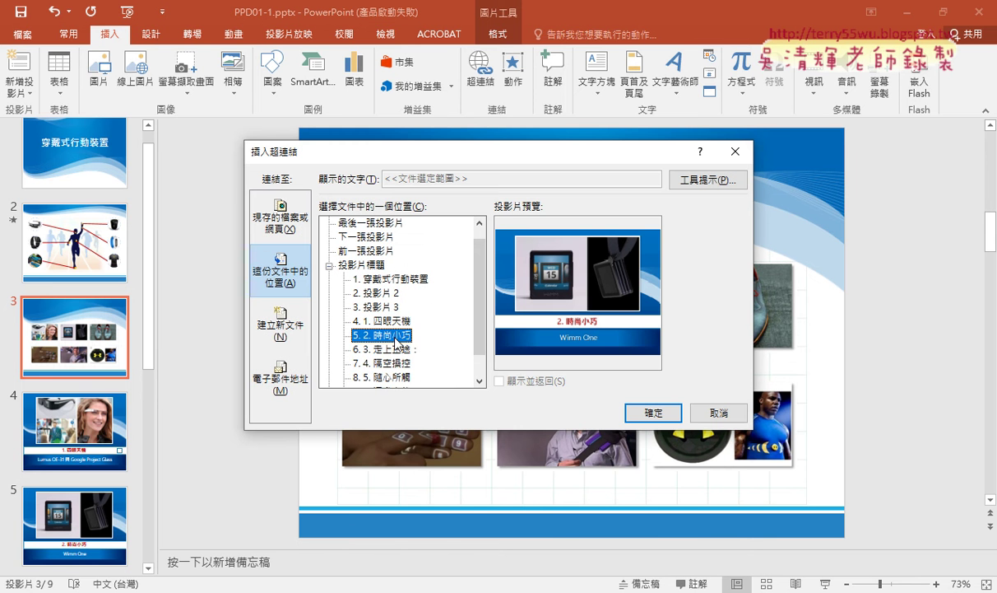
pyautogui.click(650, 411)
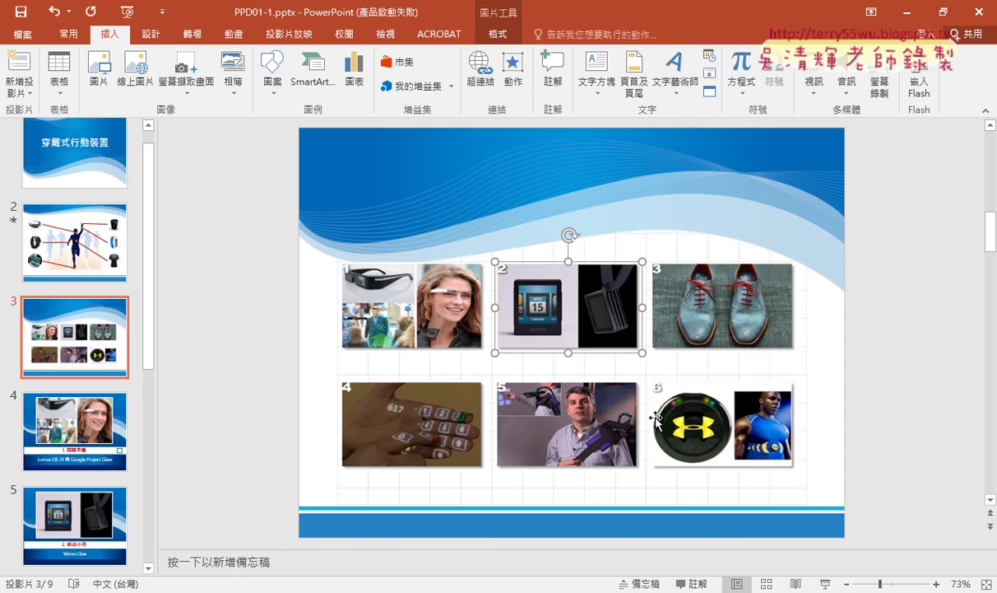
# Follow the first picture's link to check that it jumps to slide 4.
pyautogui.click(364, 306)
pyautogui.click(537, 311)
pyautogui.click(417, 321)
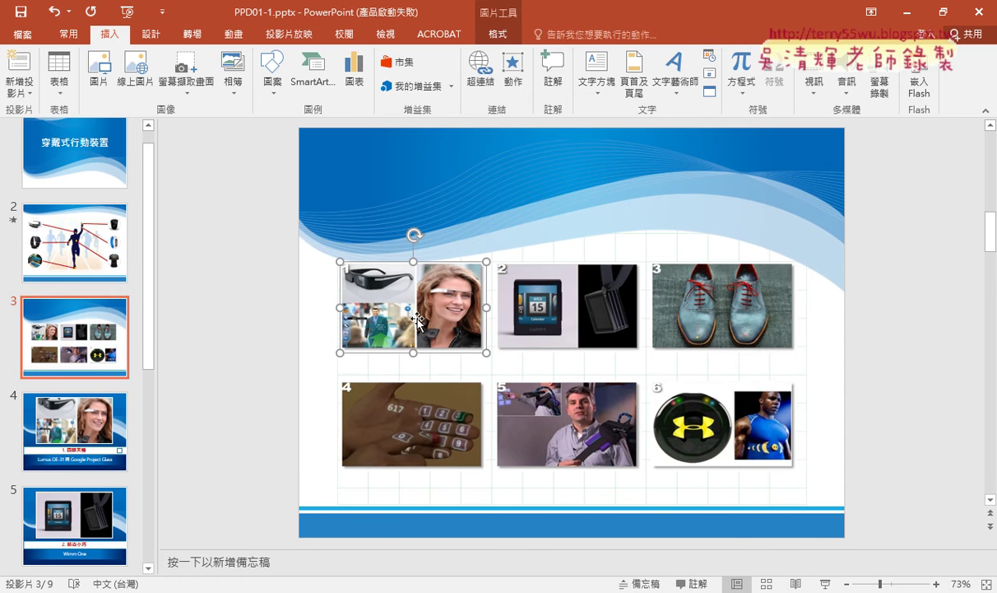
pyautogui.keyDown('ctrl'); pyautogui.click(417, 321); pyautogui.keyUp('ctrl')
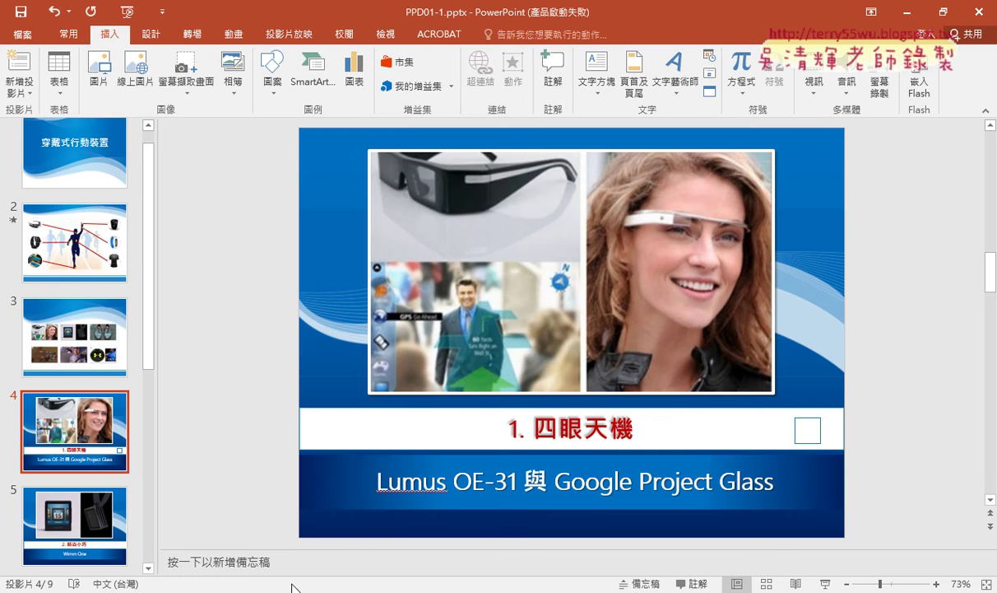
# Read steps 3–4 in the Drive PDF, then select the small square on slide 4 in PowerPoint.
pyautogui.hotkey('alt', 'Tab')
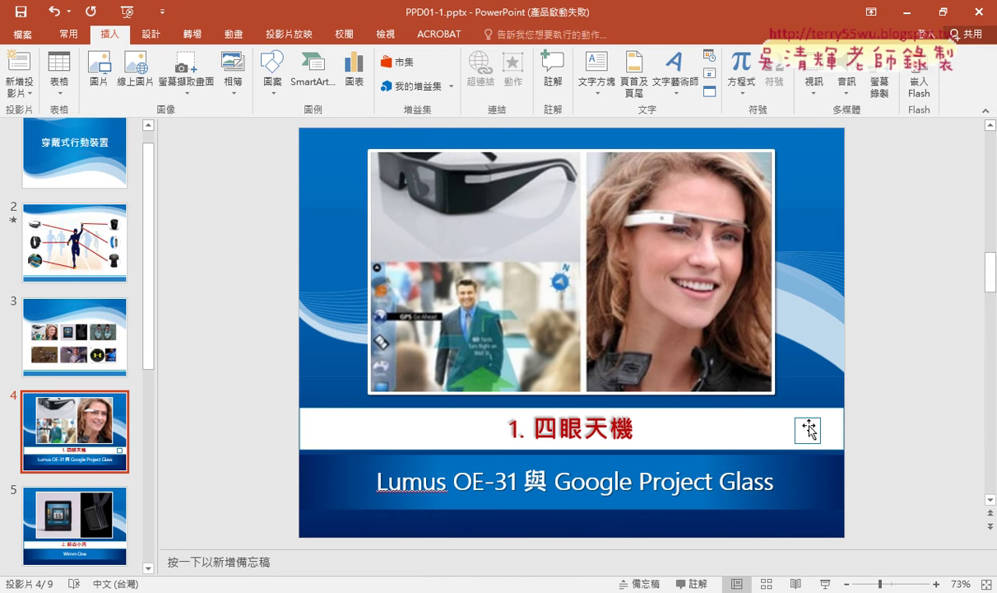
pyautogui.click(809, 428)
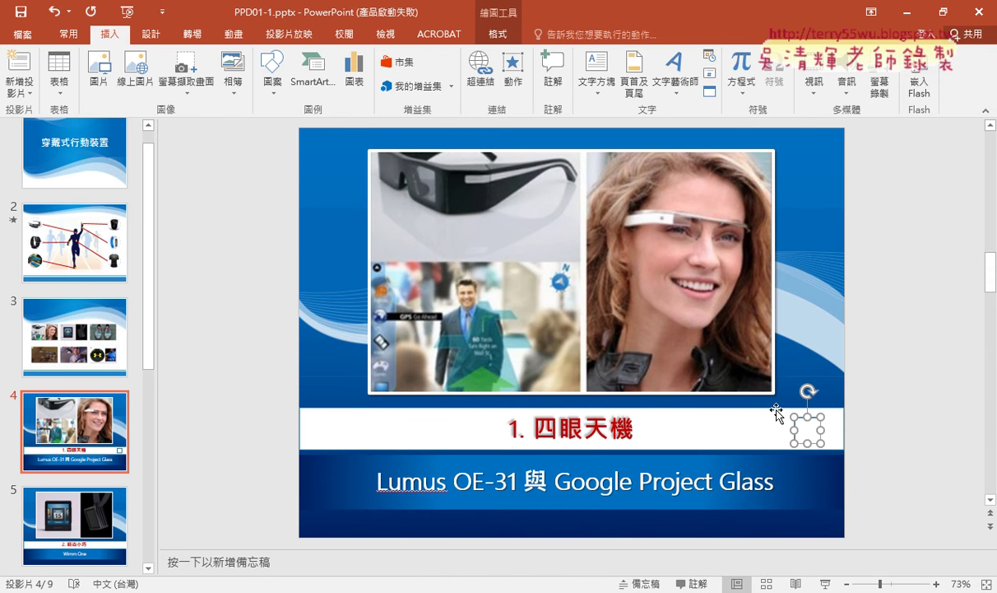
# Draw a back action button over slide 4's small square with its click action set to 投影片 3.
pyautogui.click(281, 89)
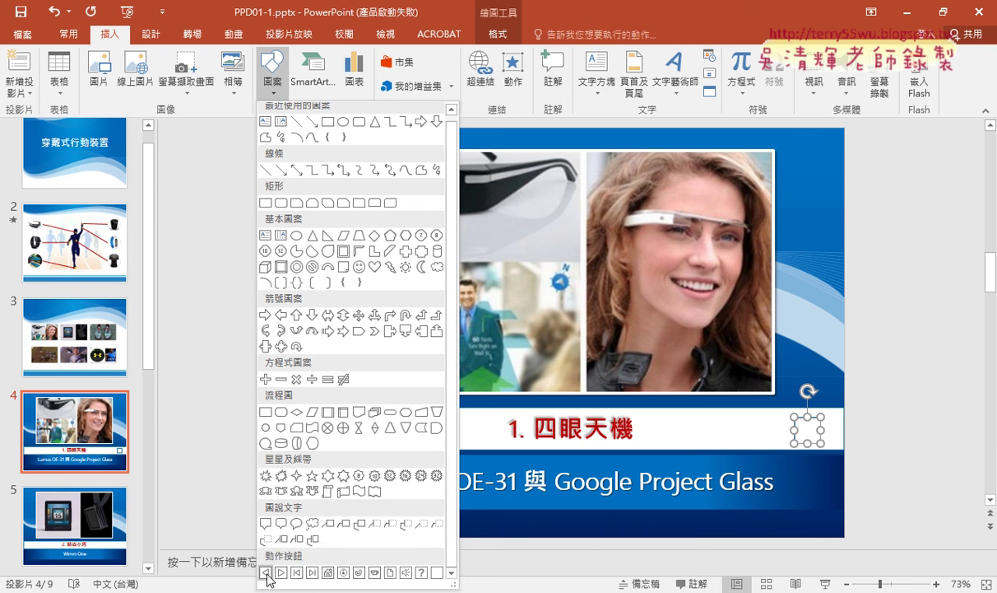
pyautogui.click(266, 580)
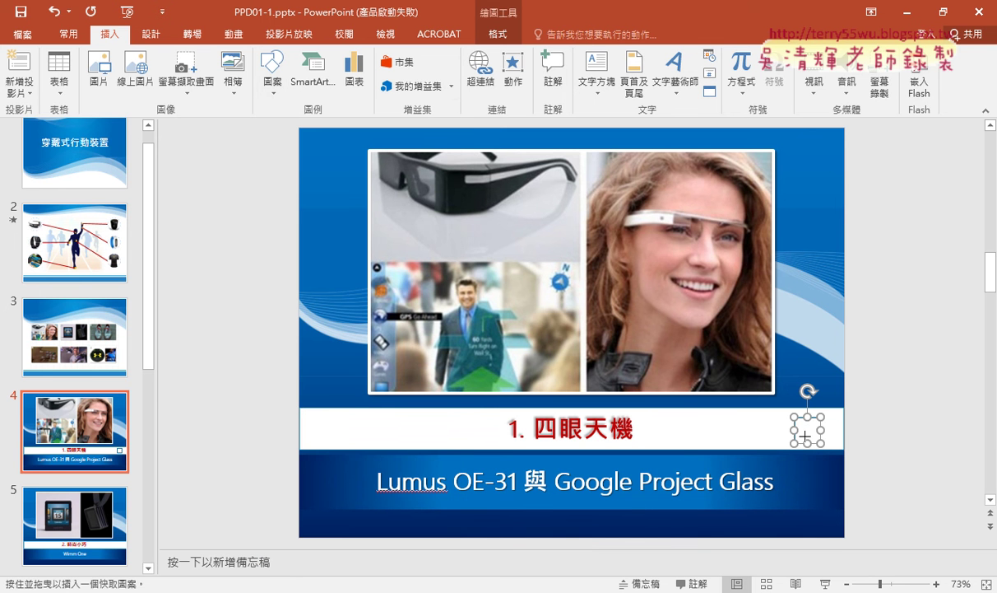
pyautogui.moveTo(795, 416); pyautogui.dragTo(821, 442)
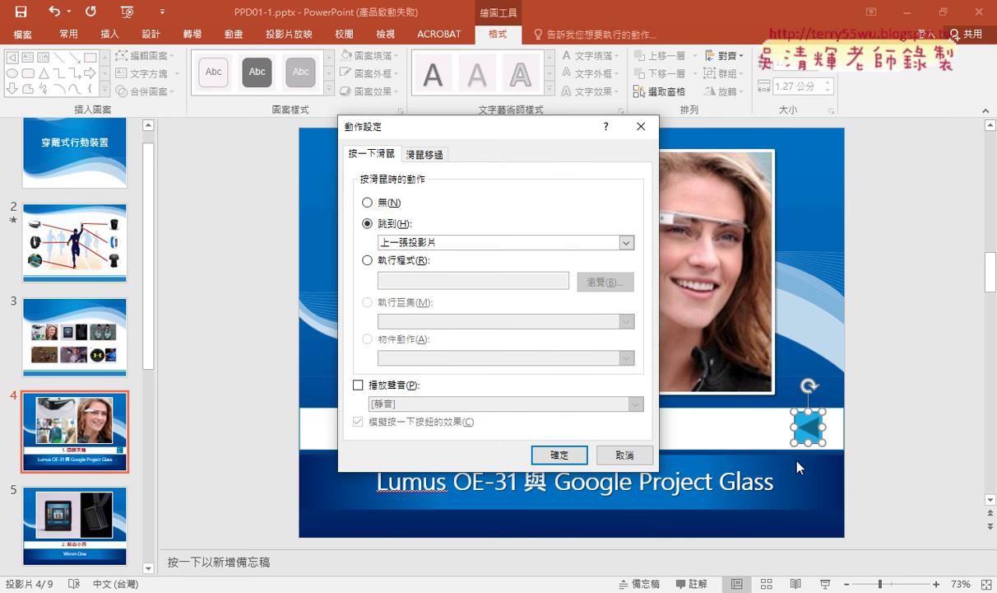
pyautogui.click(433, 241)
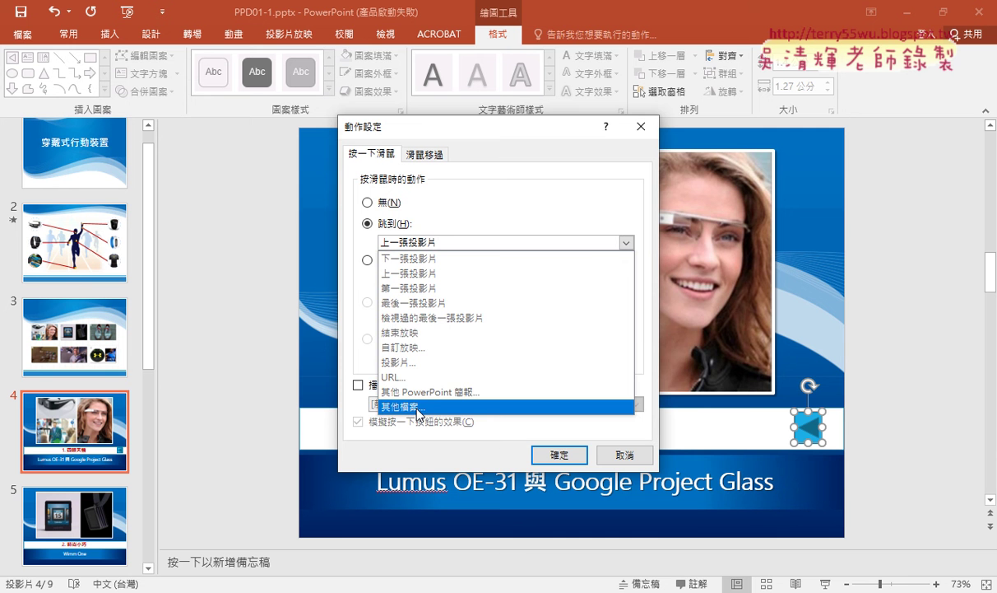
pyautogui.click(422, 363)
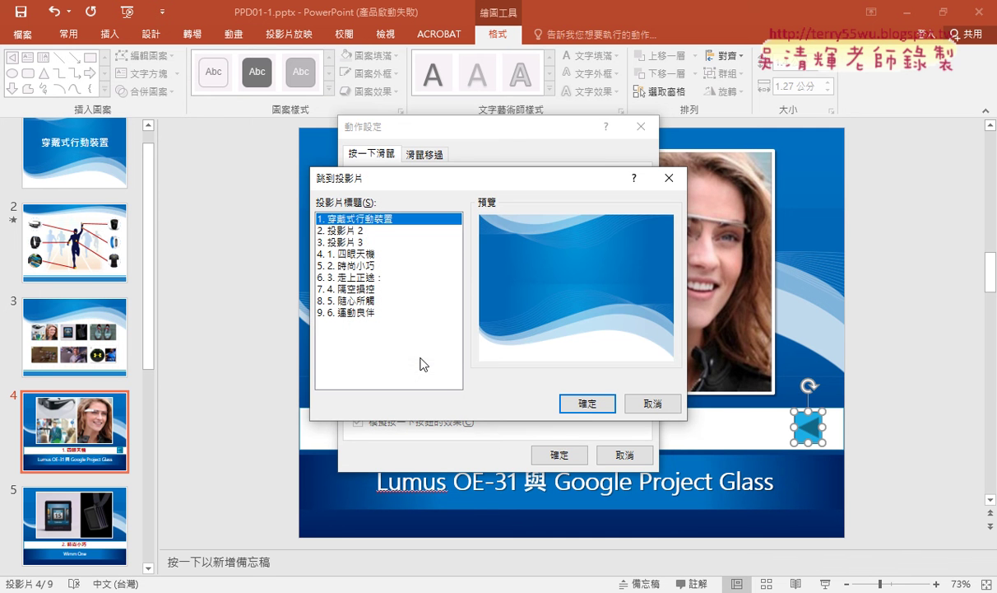
pyautogui.click(360, 243)
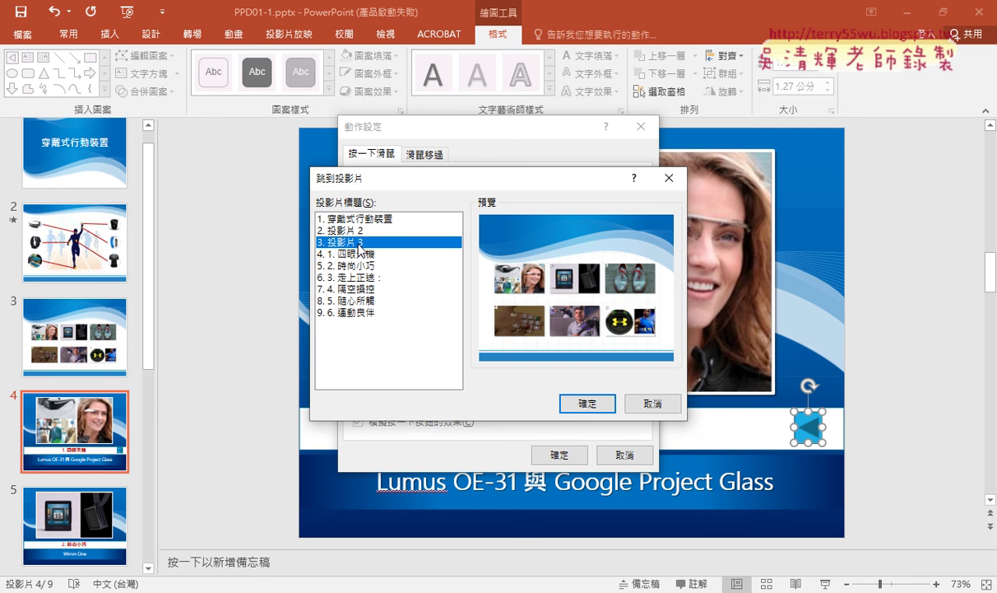
pyautogui.click(591, 404)
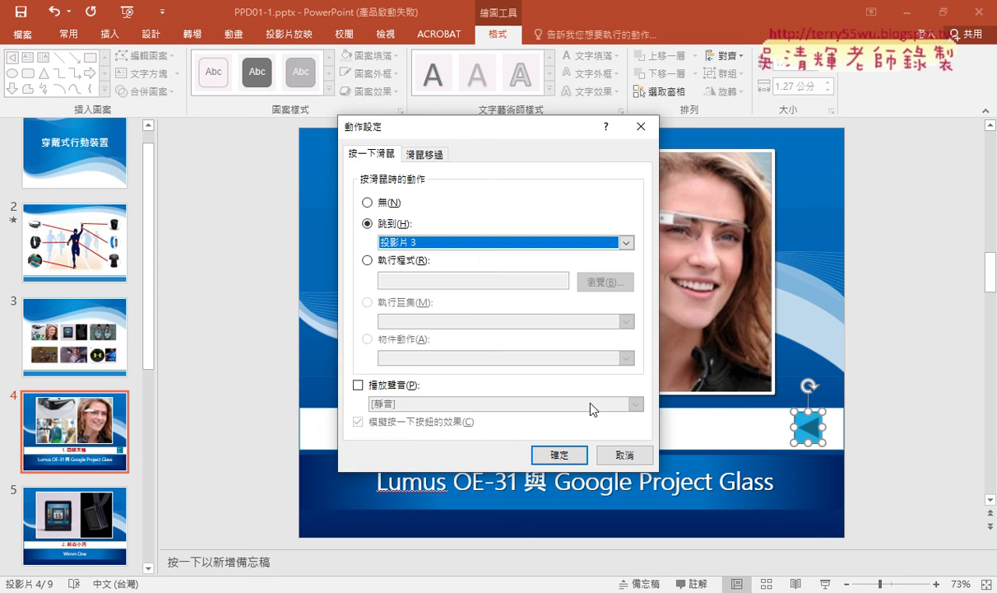
pyautogui.click(558, 455)
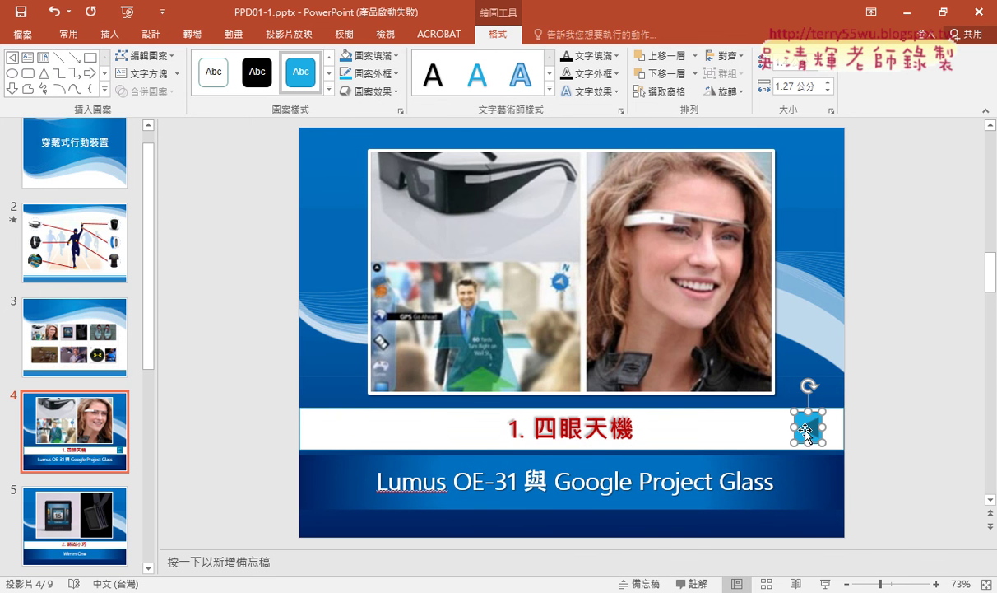
# Move the back button onto the small empty box's spot at the right of the title band.
pyautogui.moveTo(802, 429); pyautogui.dragTo(756, 429)
pyautogui.click(815, 431)
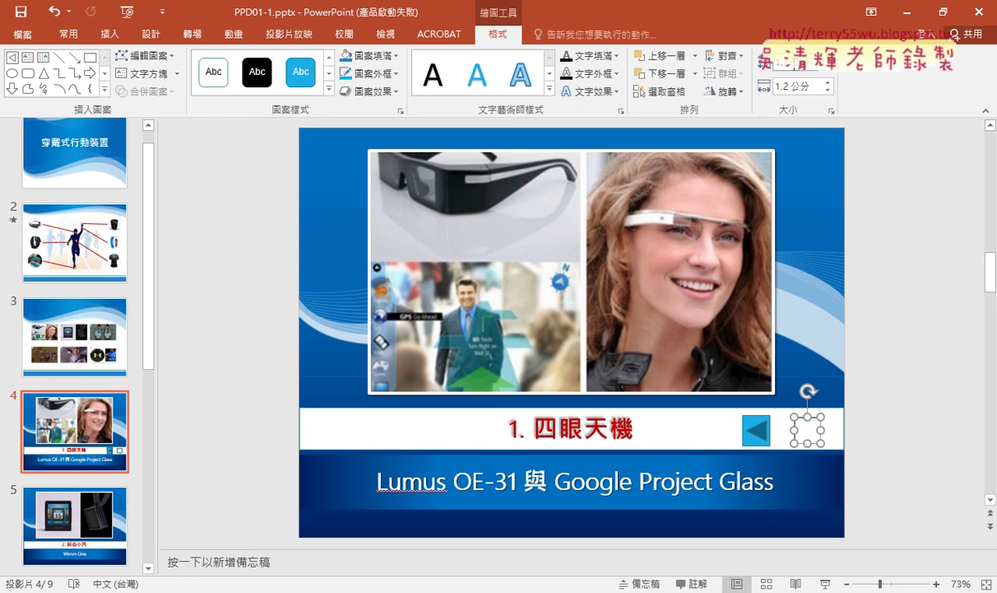
pyautogui.moveTo(757, 428); pyautogui.dragTo(812, 429)
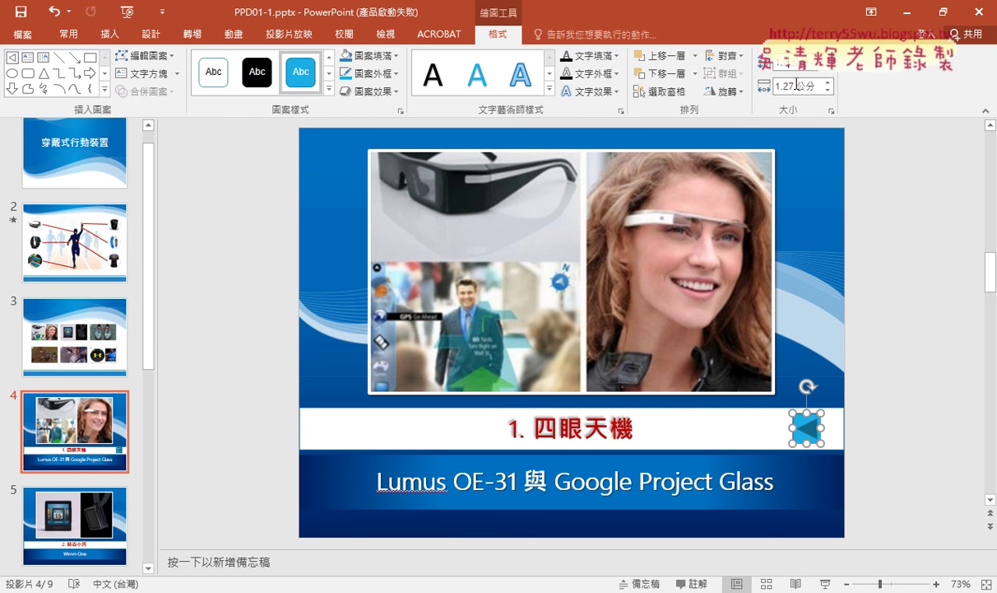
# Resize the back button to 1.2 cm and nudge it slightly down and right into place.
pyautogui.click(794, 86)
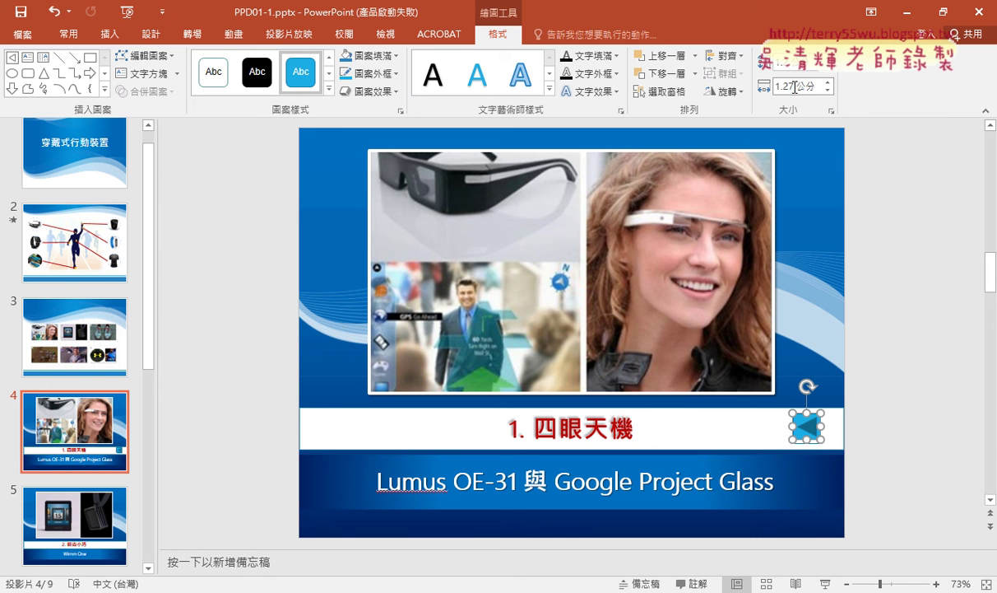
pyautogui.press('BackSpace')
pyautogui.press('Return')
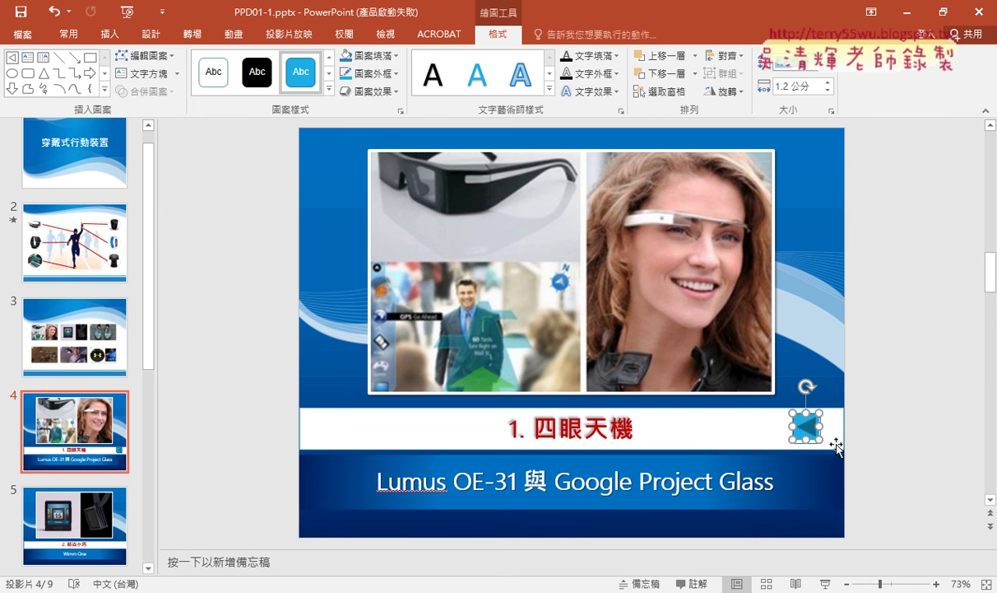
pyautogui.click(837, 441)
pyautogui.click(808, 434)
pyautogui.hotkey('ctrl', 'Down')
pyautogui.hotkey('ctrl', 'Down')
pyautogui.hotkey('ctrl', 'Down')
pyautogui.hotkey('ctrl', 'Down')
pyautogui.hotkey('ctrl', 'Down')
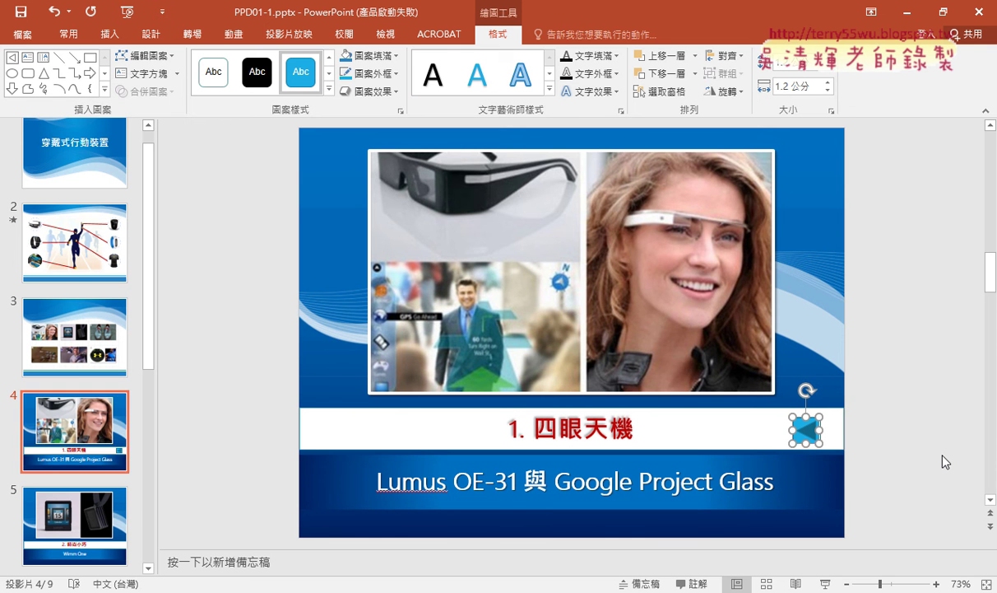
pyautogui.hotkey('ctrl', 'Right')
pyautogui.hotkey('ctrl', 'Right')
pyautogui.hotkey('ctrl', 'Right')
pyautogui.hotkey('ctrl', 'Right')
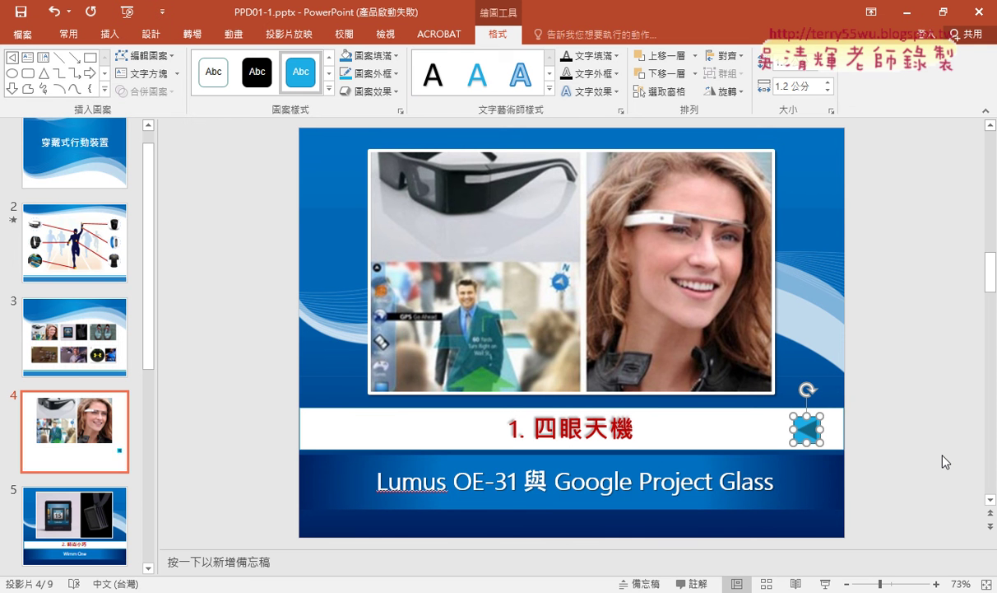
pyautogui.hotkey('ctrl', 'Right')
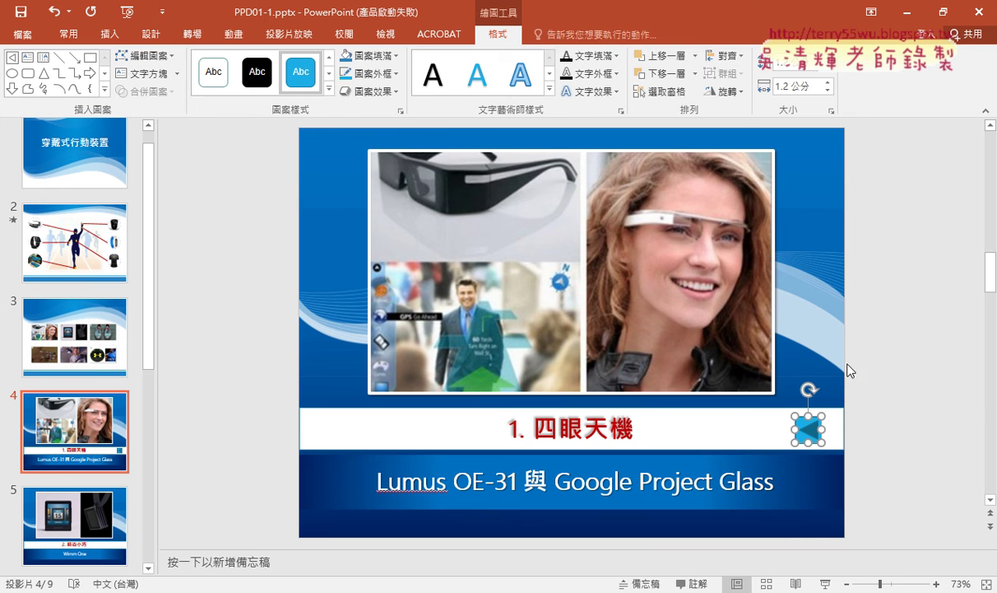
pyautogui.click(894, 376)
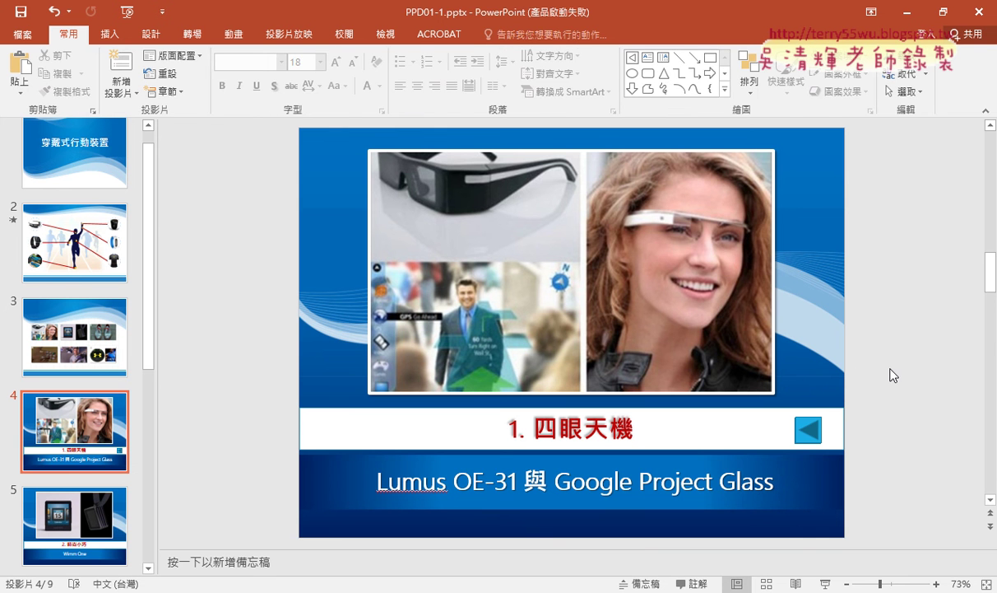
# Paste copies of slide 4's back button onto slides 5 and 6, then return to slide 3.
pyautogui.click(807, 431)
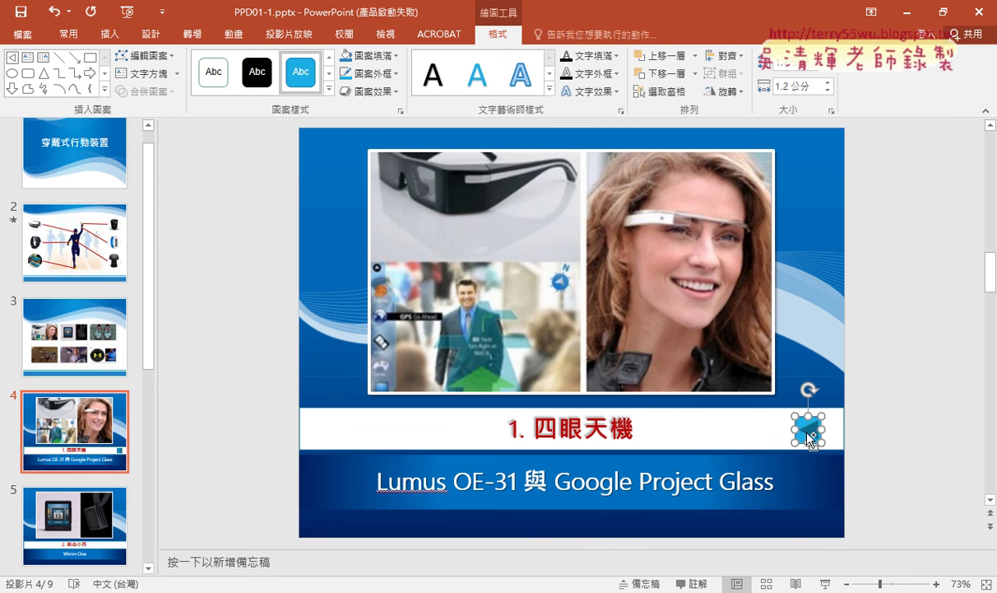
pyautogui.click(78, 516)
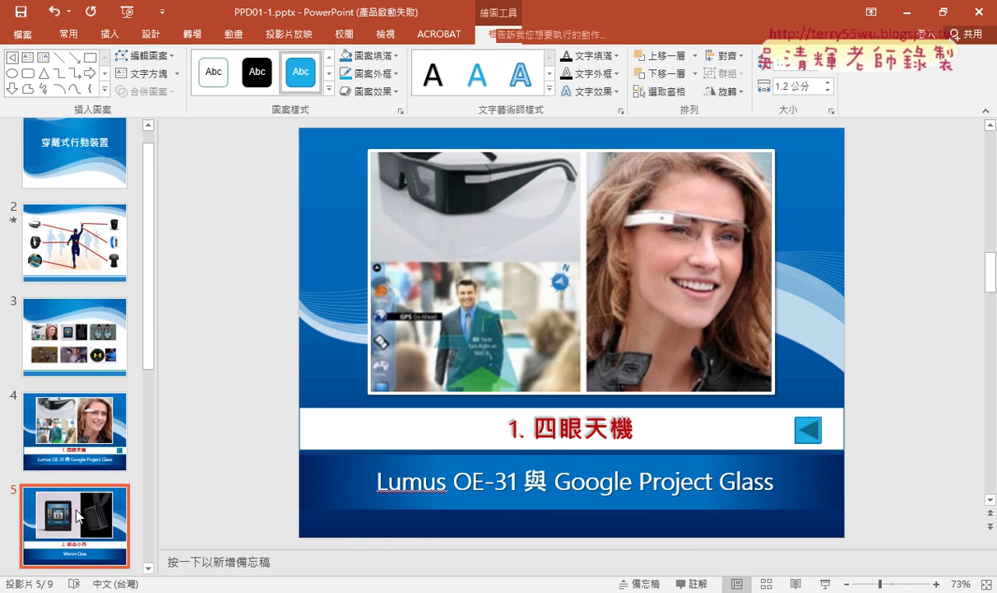
pyautogui.hotkey('ctrl', 'v')
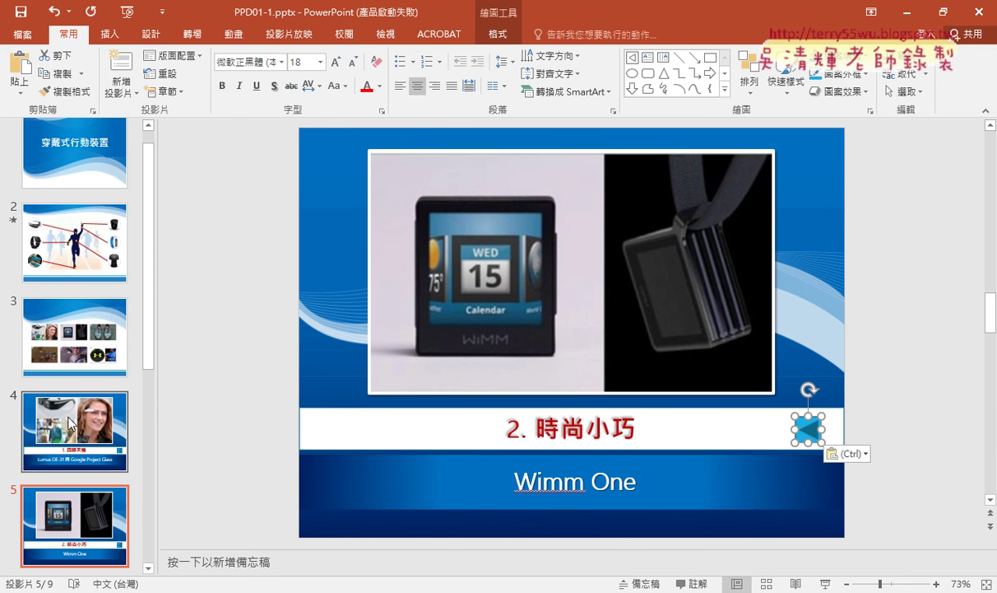
pyautogui.click(98, 493)
pyautogui.scroll(-1, 98, 498)
pyautogui.click(83, 445)
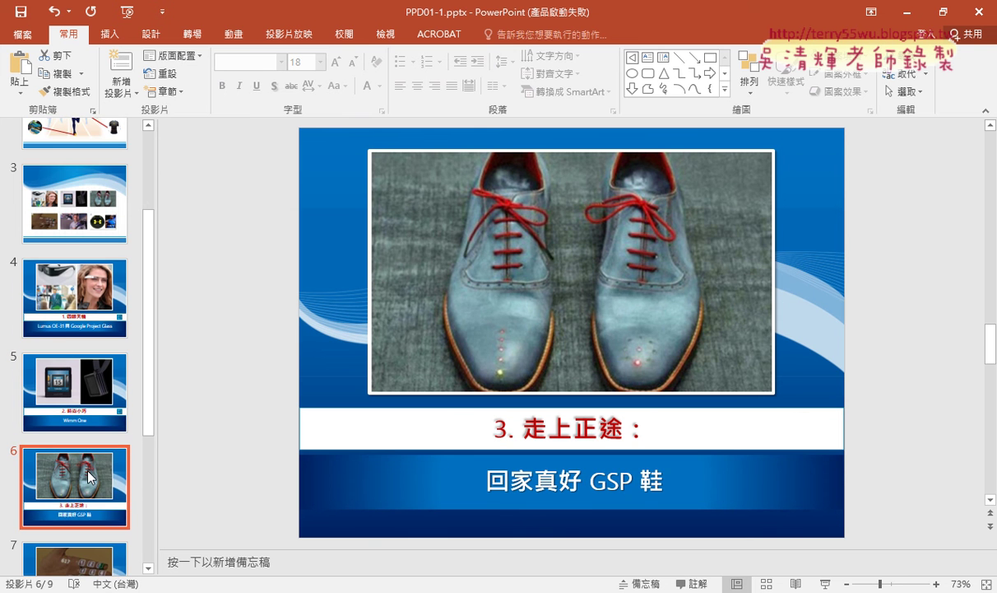
pyautogui.hotkey('ctrl', 'v')
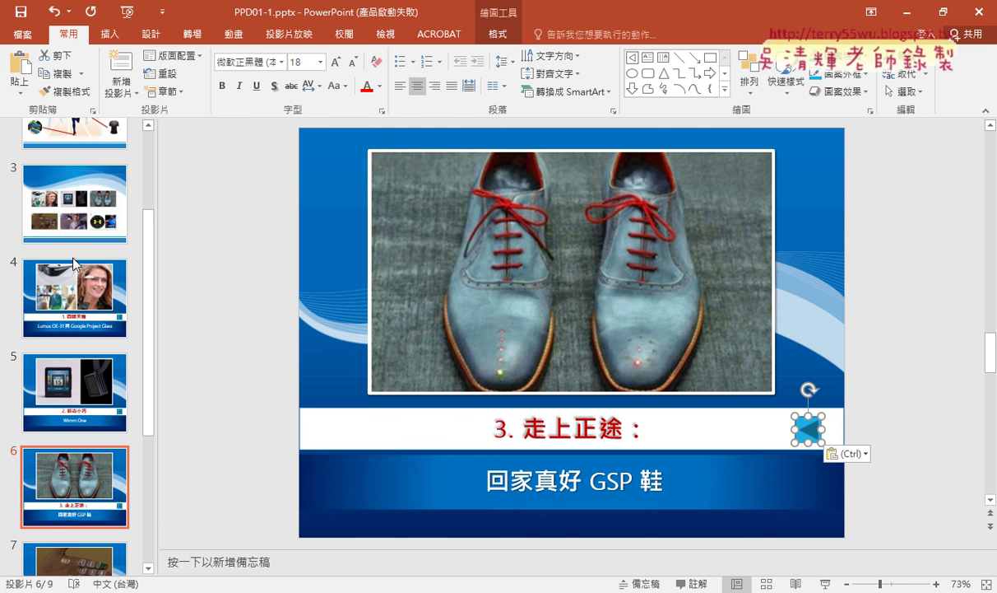
pyautogui.click(72, 210)
pyautogui.click(765, 584)
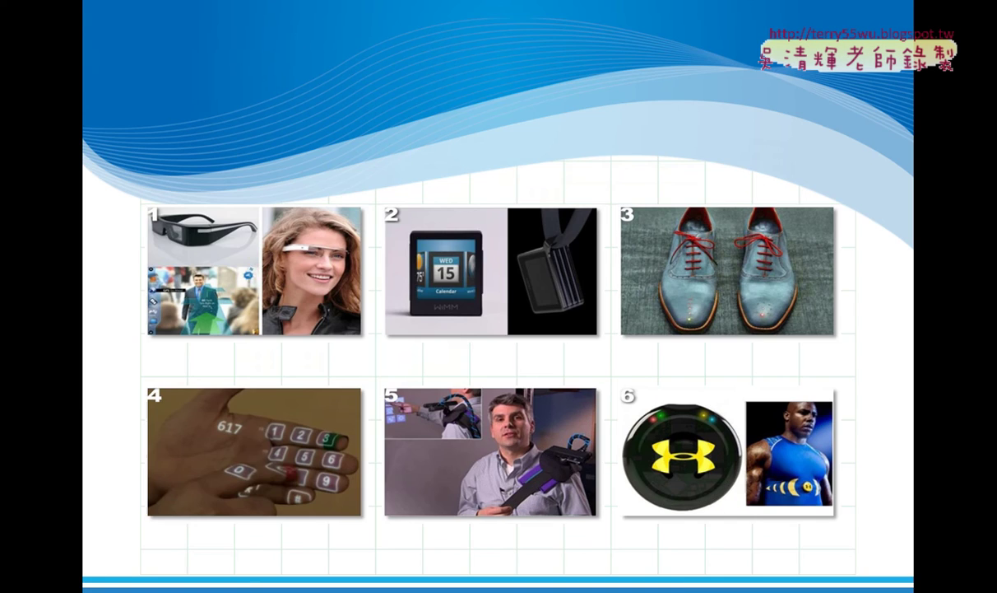
pyautogui.click(246, 278)
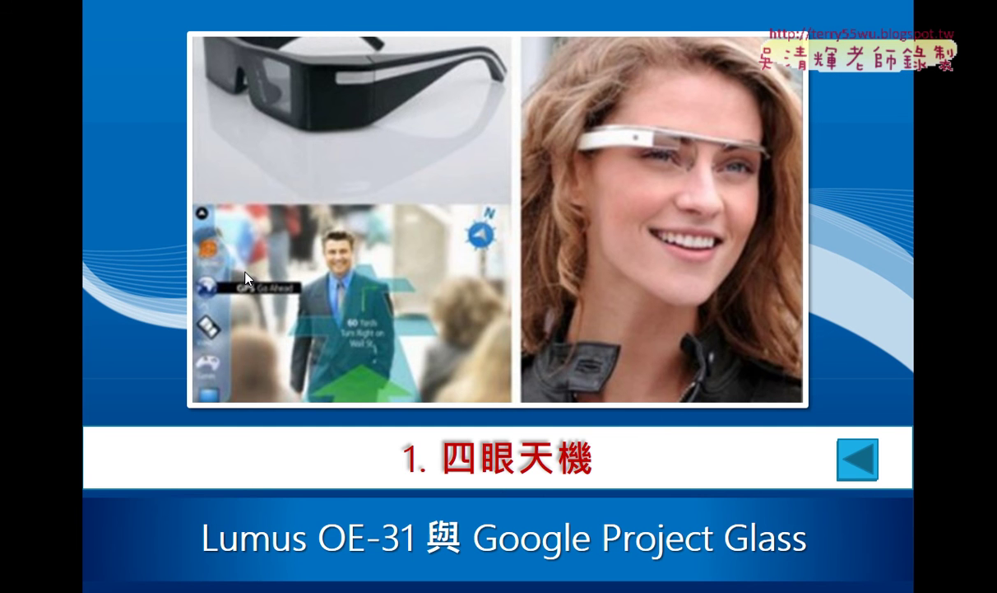
pyautogui.click(858, 465)
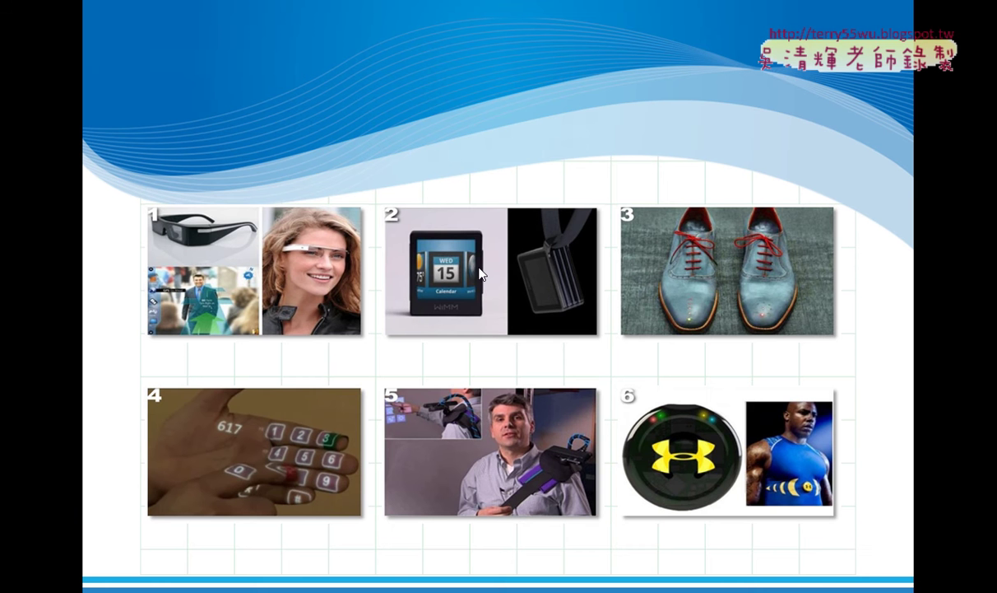
pyautogui.click(454, 255)
pyautogui.click(858, 460)
pyautogui.press('Escape')
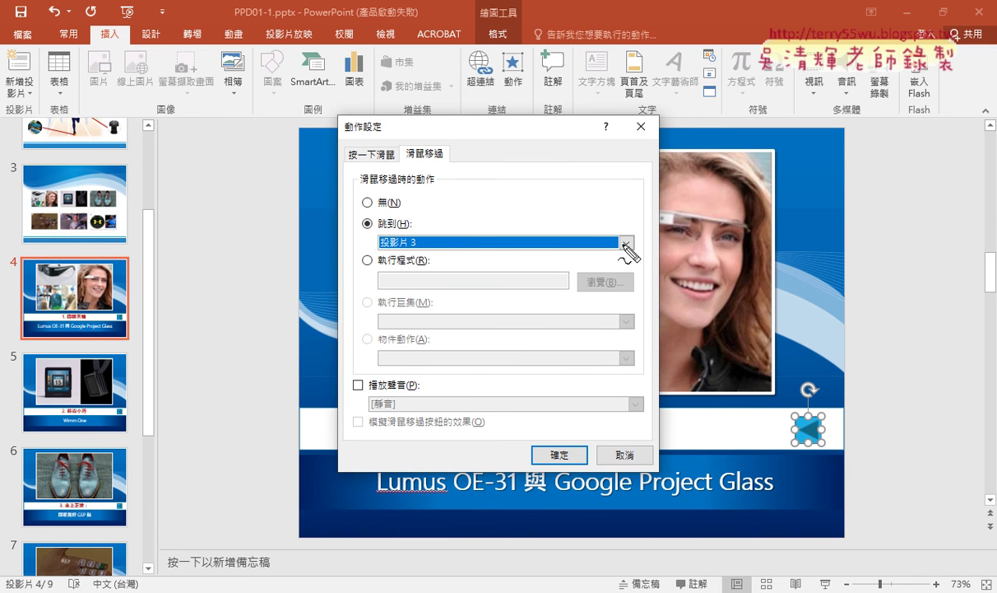
# Drag on slide 4 while working with its back button's 滑鼠移過 action to slide 3.
pyautogui.moveTo(387, 163); pyautogui.dragTo(442, 162)
pyautogui.moveTo(346, 146); pyautogui.dragTo(449, 125)
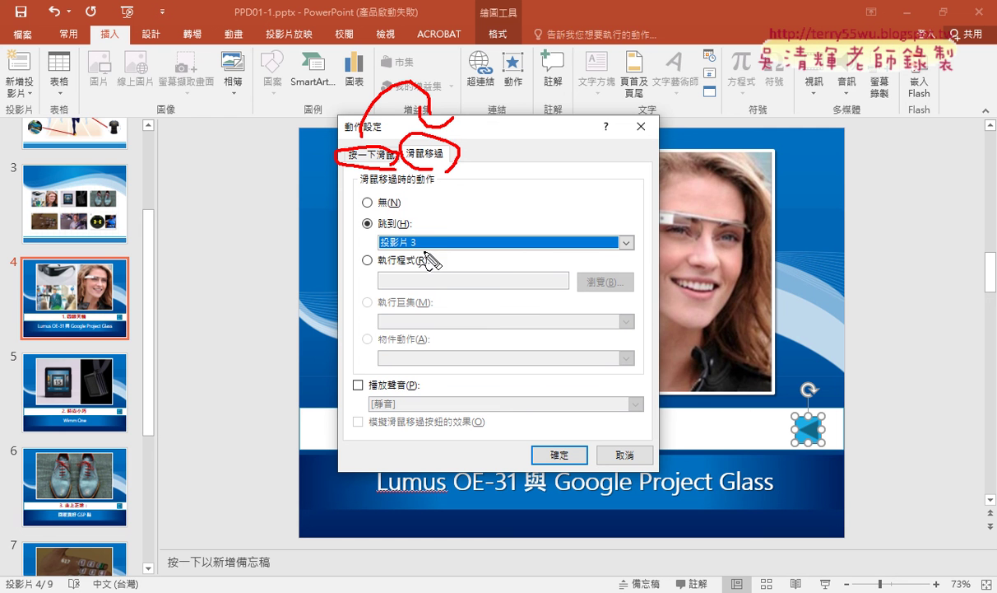
pyautogui.moveTo(415, 251)
pyautogui.mouseDown()
pyautogui.moveTo(381, 215)
pyautogui.moveTo(430, 262)
pyautogui.mouseUp()
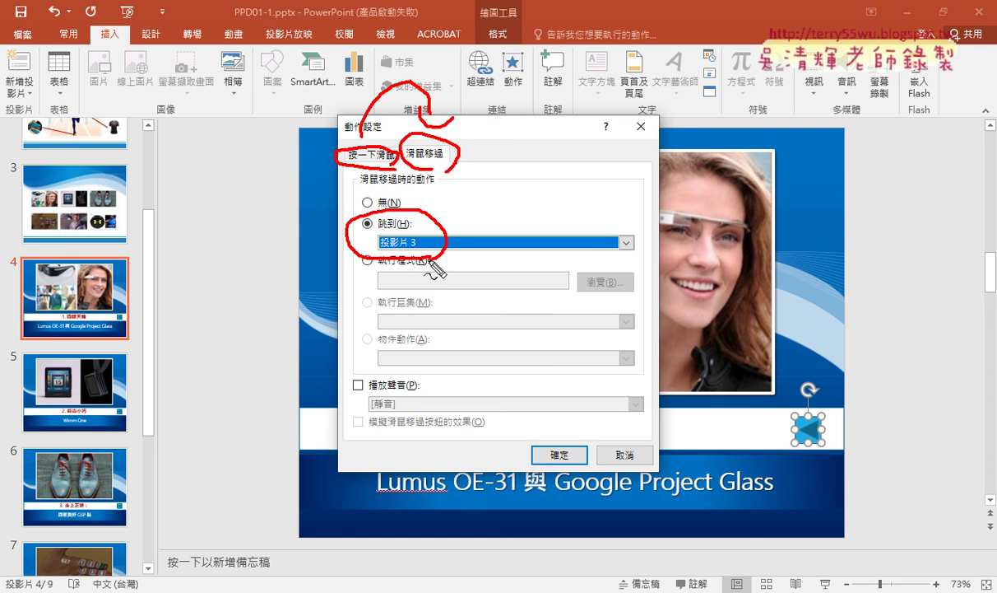